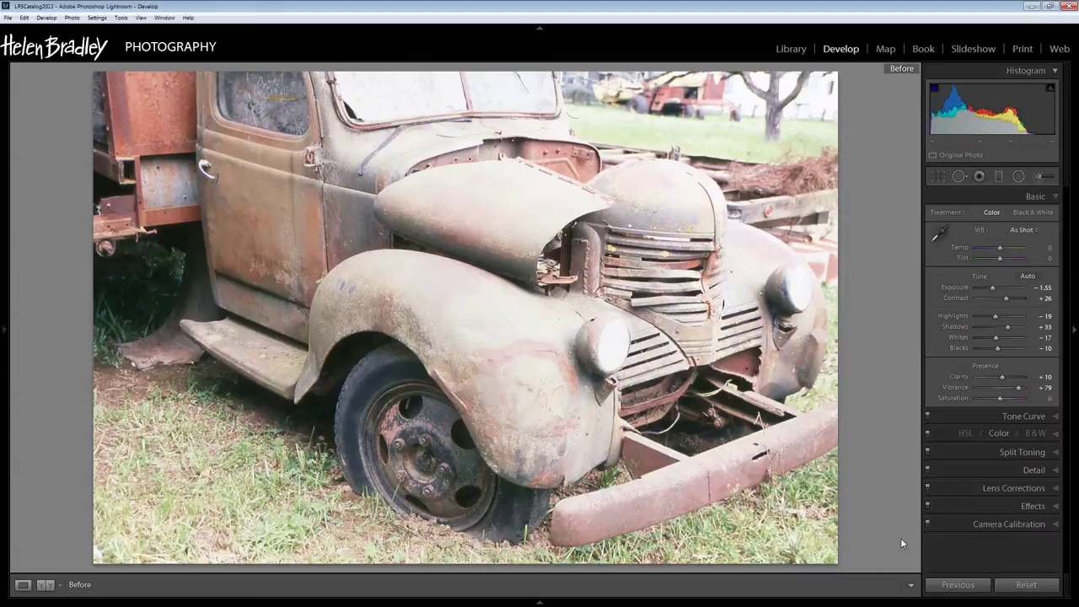
# - Compare the unedited and edited versions of the truck photo
pyautogui.press('\\')
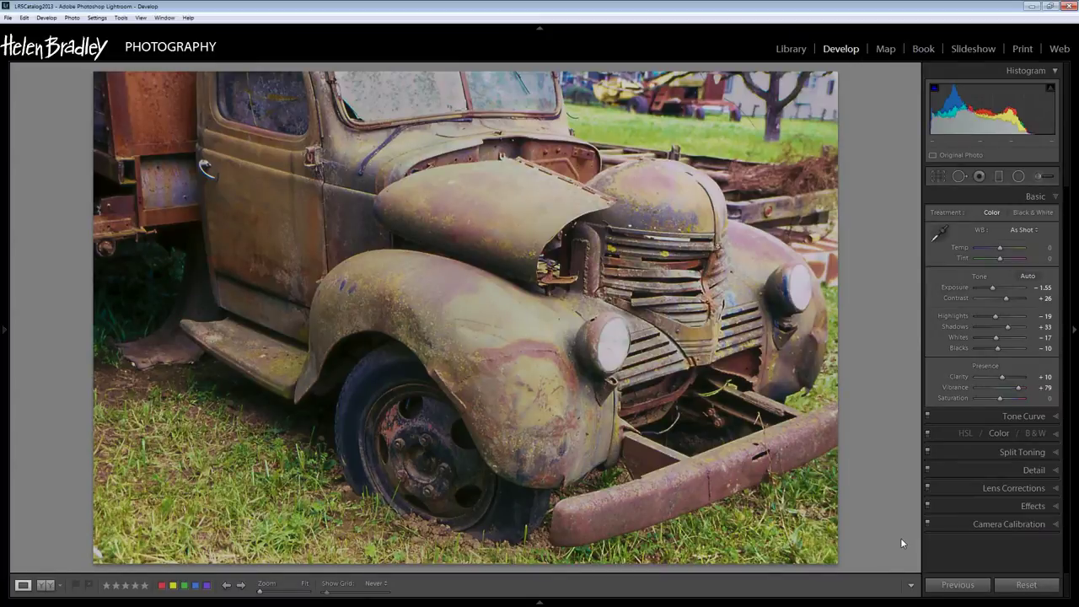
pyautogui.press('\\')
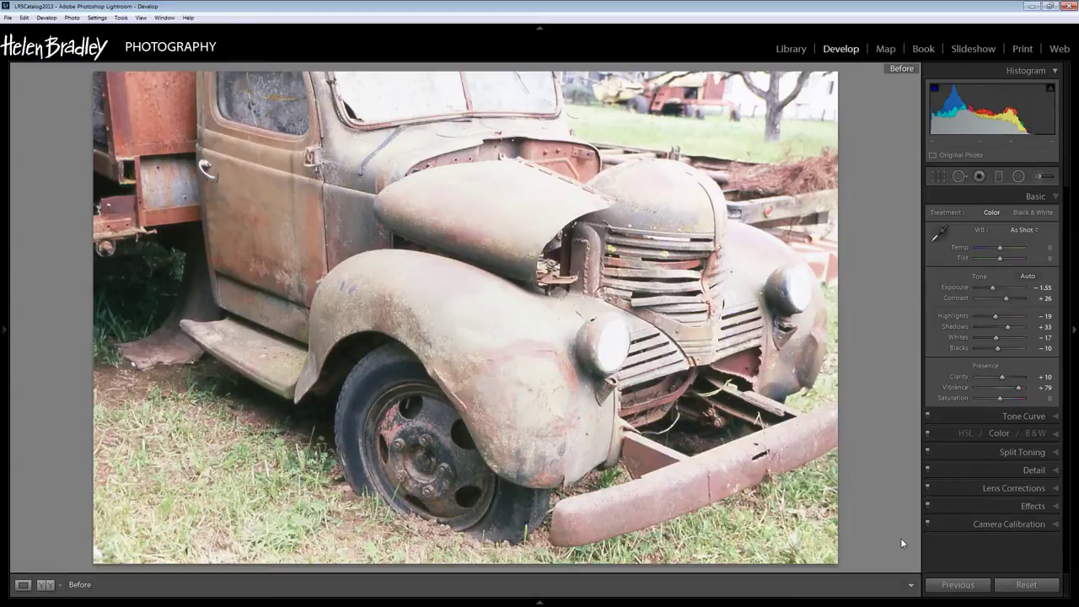
pyautogui.press('\\')
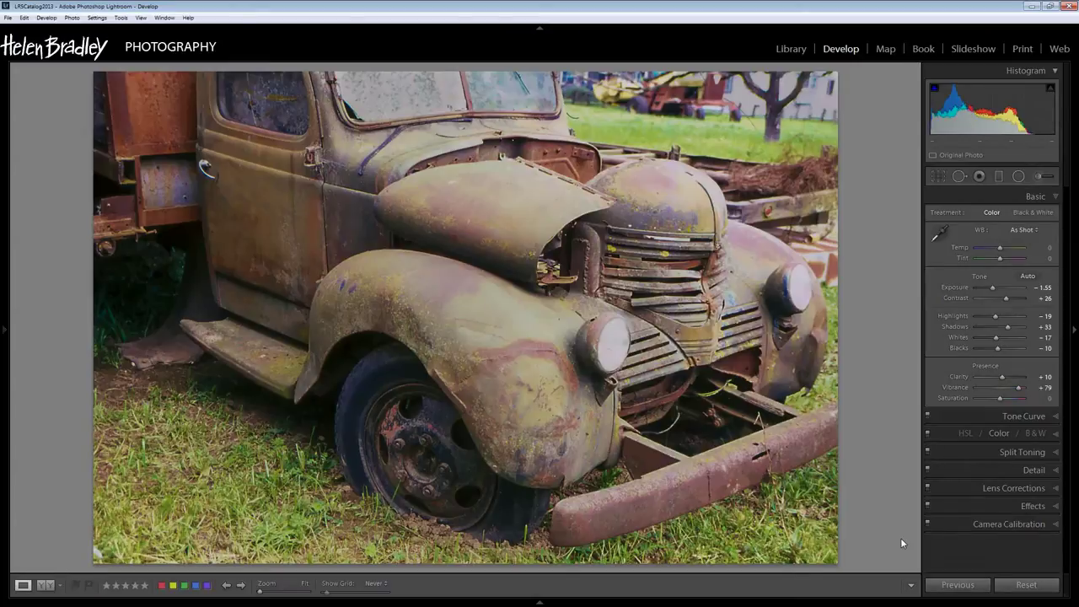
pyautogui.press('\\')
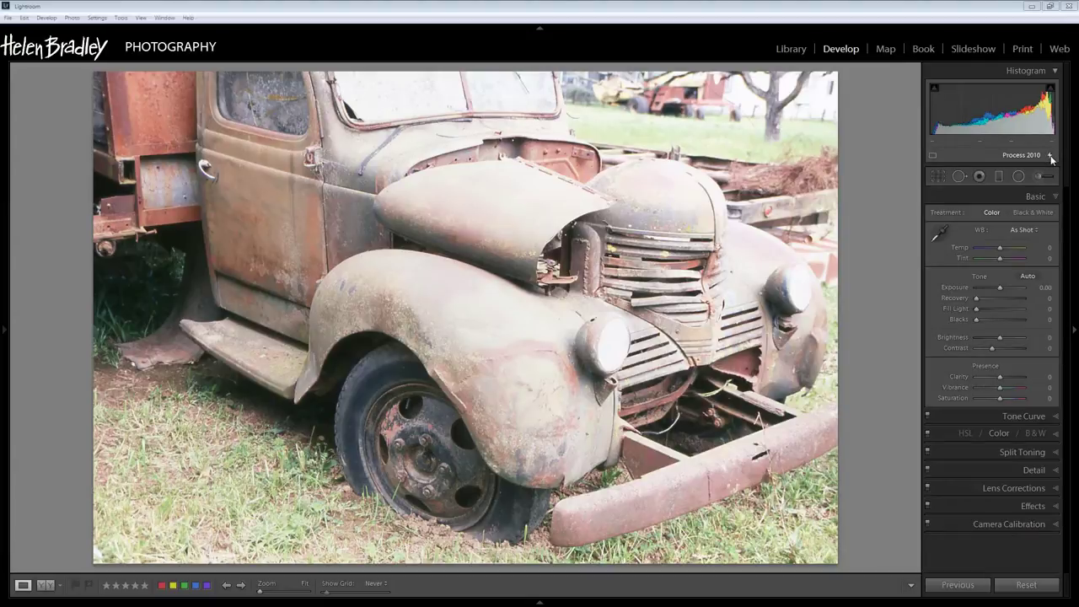
# - Update the truck photo from Process 2010 to the current process version, then set Exposure to −1.31 and Contrast to +26
pyautogui.click(1051, 157)
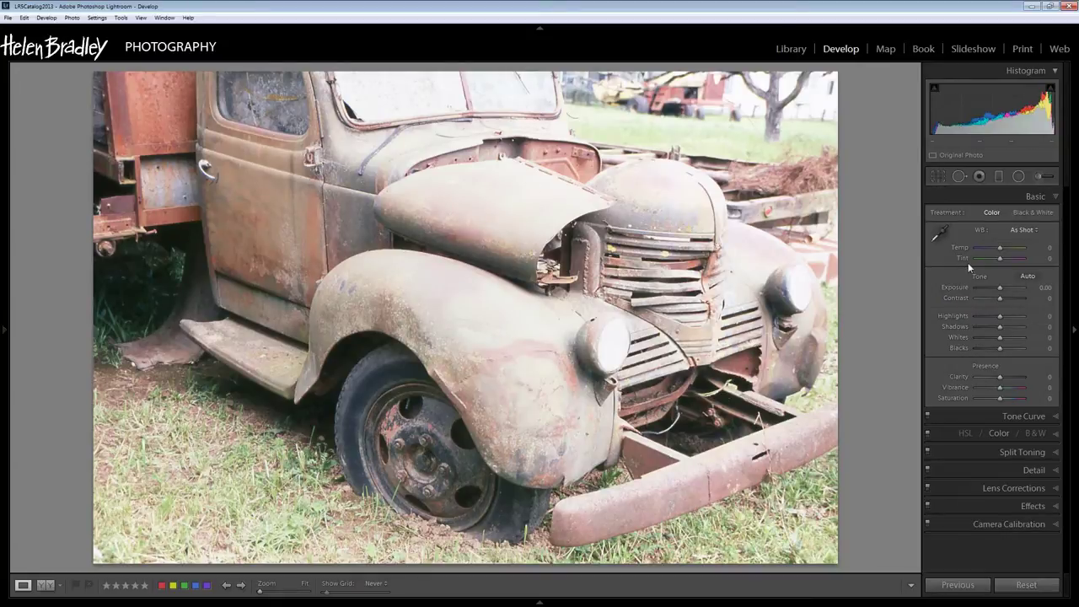
pyautogui.moveTo(1000, 289); pyautogui.dragTo(992, 288)
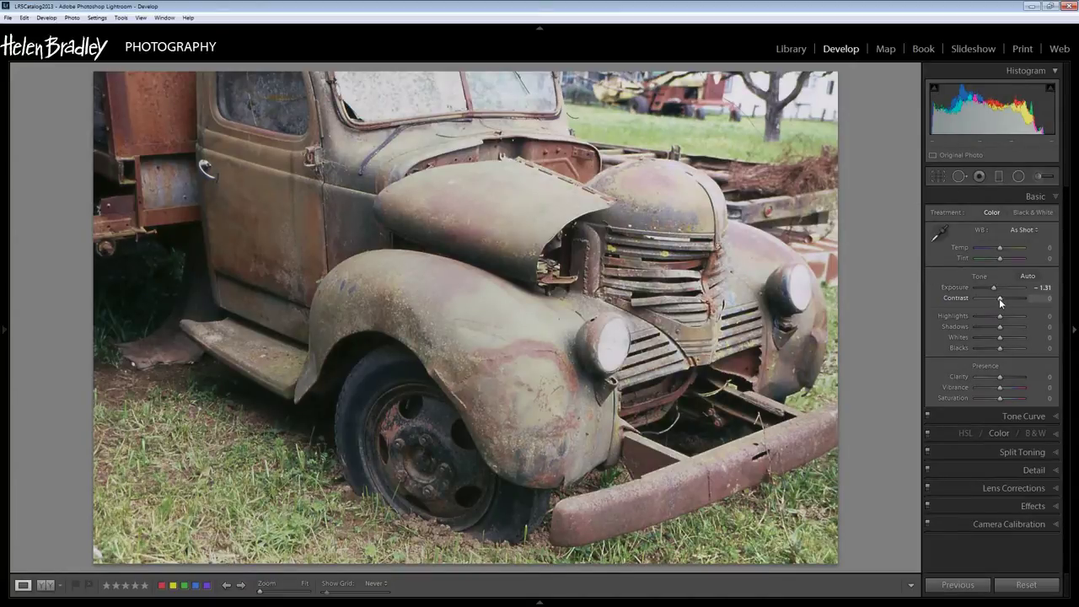
pyautogui.moveTo(999, 298); pyautogui.dragTo(1005, 298)
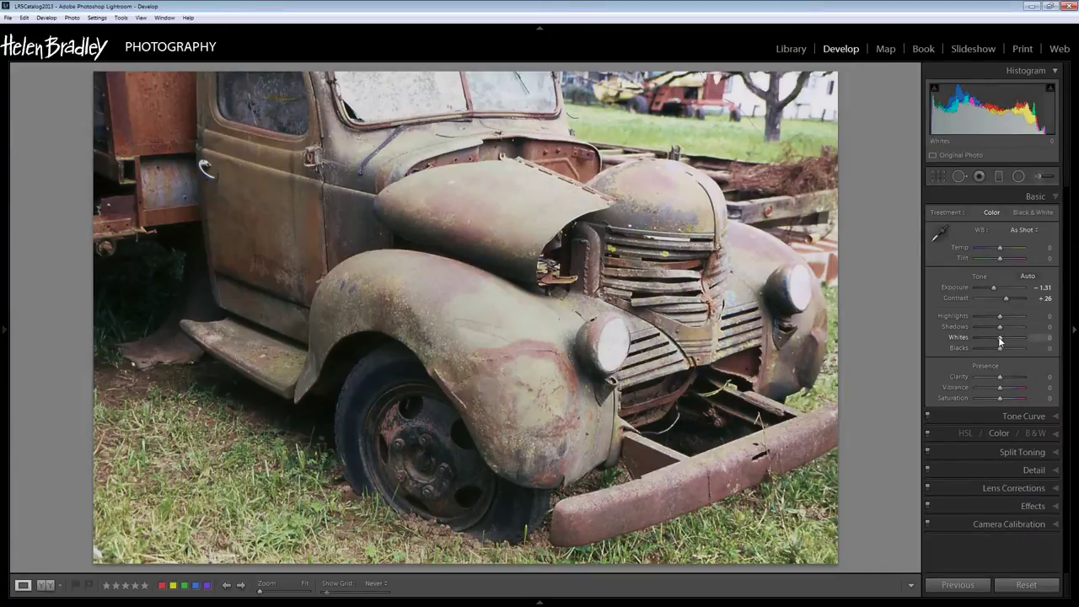
# - Set Whites to −33, Highlights to −29, Shadows to +60, Blacks to +50, Clarity to +36 and Vibrance to +31
pyautogui.moveTo(999, 337); pyautogui.dragTo(991, 334)
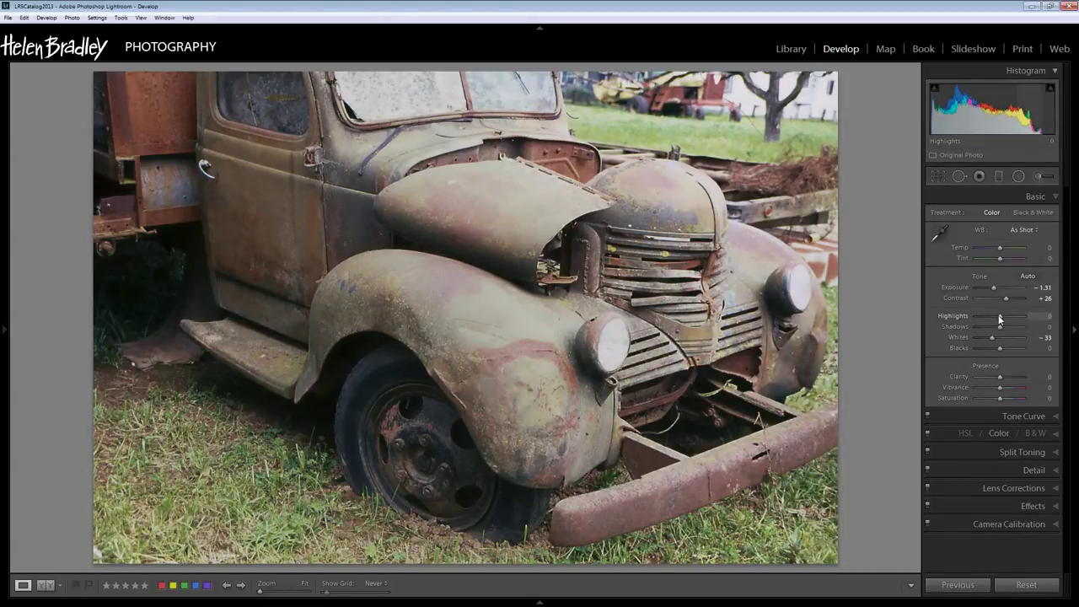
pyautogui.moveTo(1000, 317); pyautogui.dragTo(994, 317)
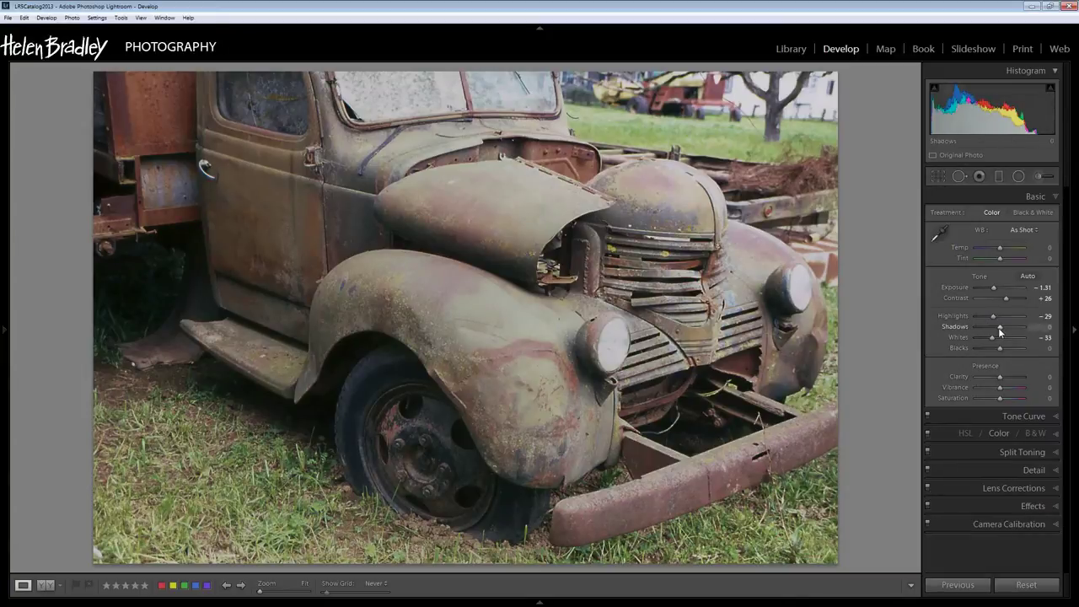
pyautogui.moveTo(1000, 331); pyautogui.dragTo(1014, 331)
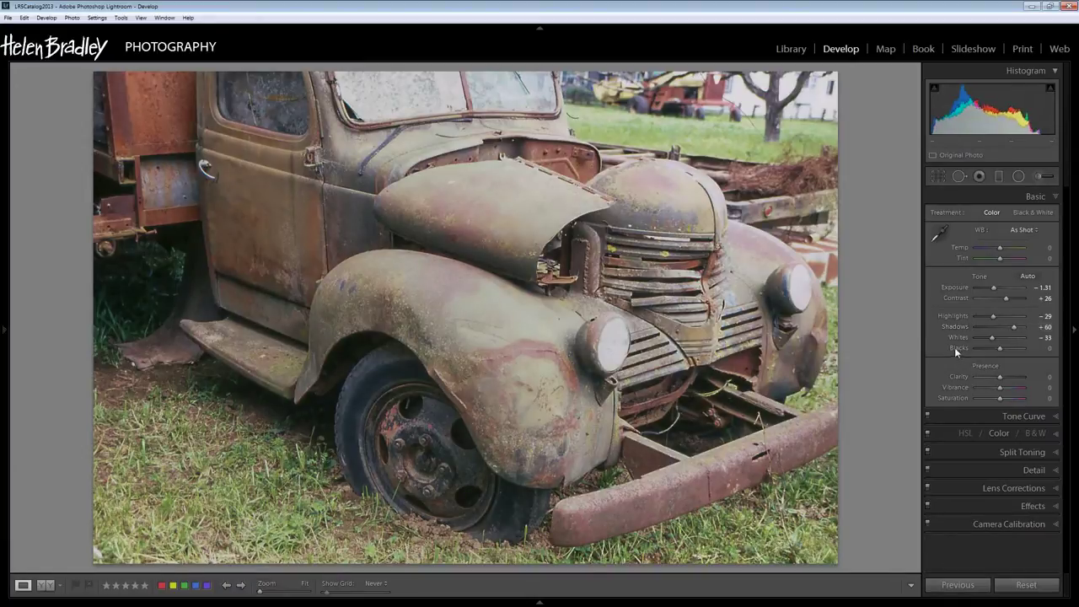
pyautogui.moveTo(1000, 350); pyautogui.dragTo(1011, 348)
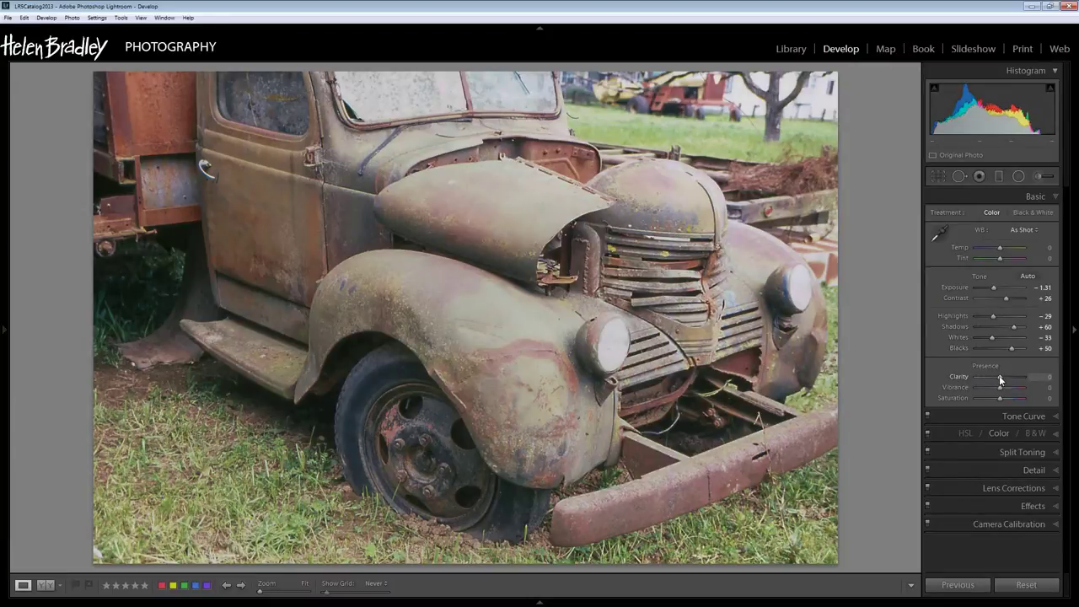
pyautogui.moveTo(1001, 381); pyautogui.dragTo(1008, 383)
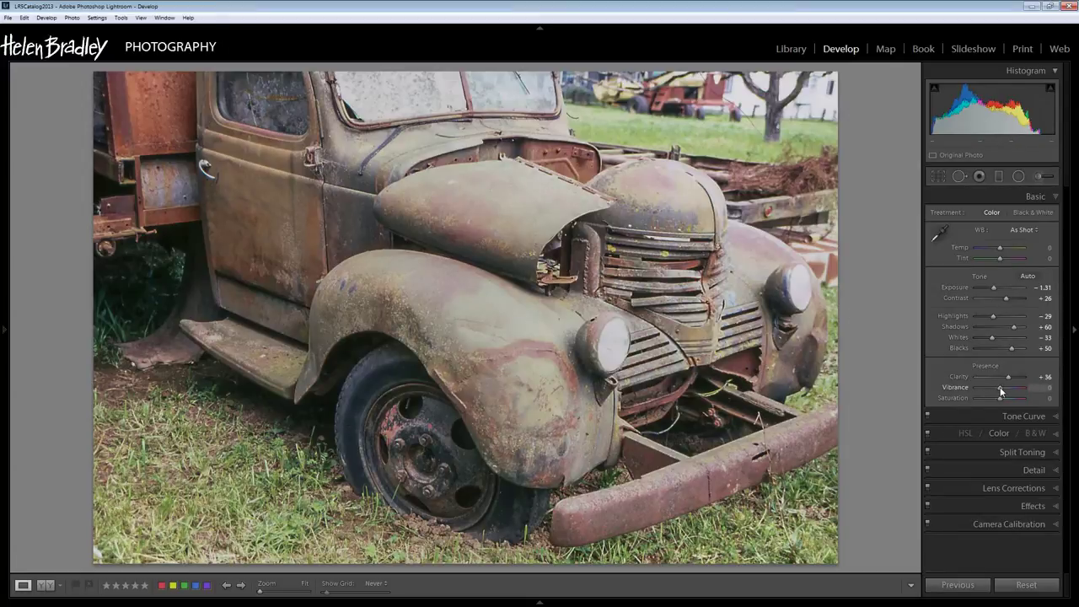
pyautogui.moveTo(1001, 391); pyautogui.dragTo(1008, 393)
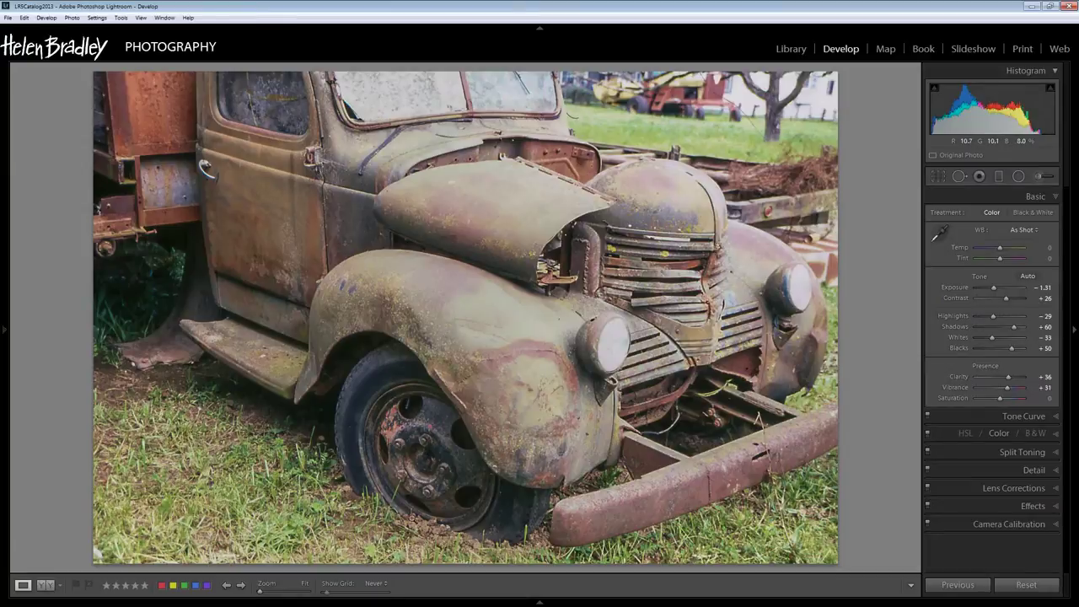
# - Start an Adjustment Brush mask on the front tyre with size 8.0 and feather 23, showing the selected mask overlay
pyautogui.click(1039, 177)
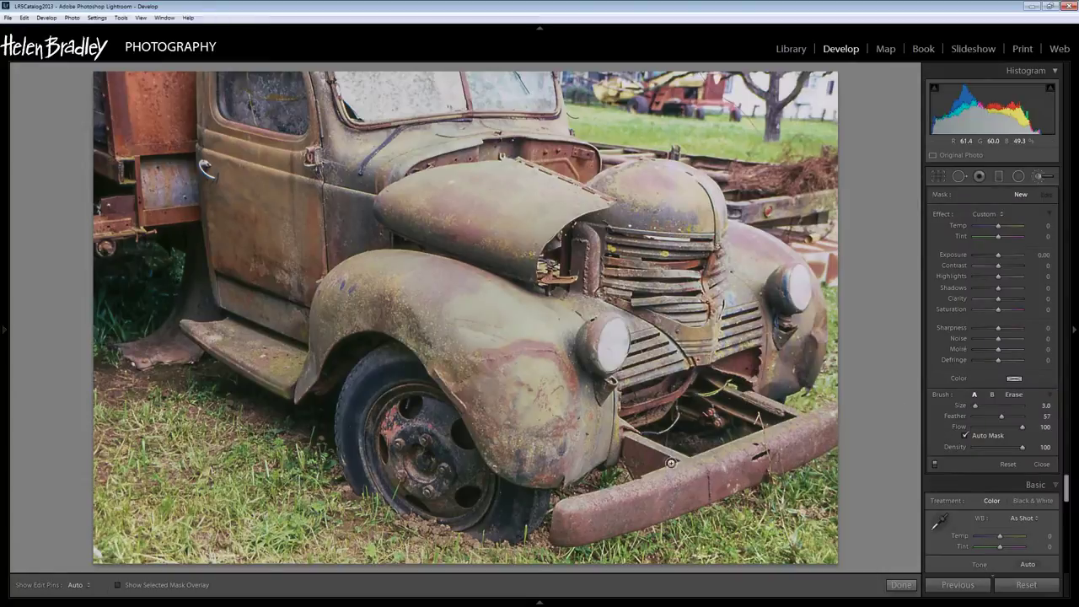
pyautogui.click(375, 376)
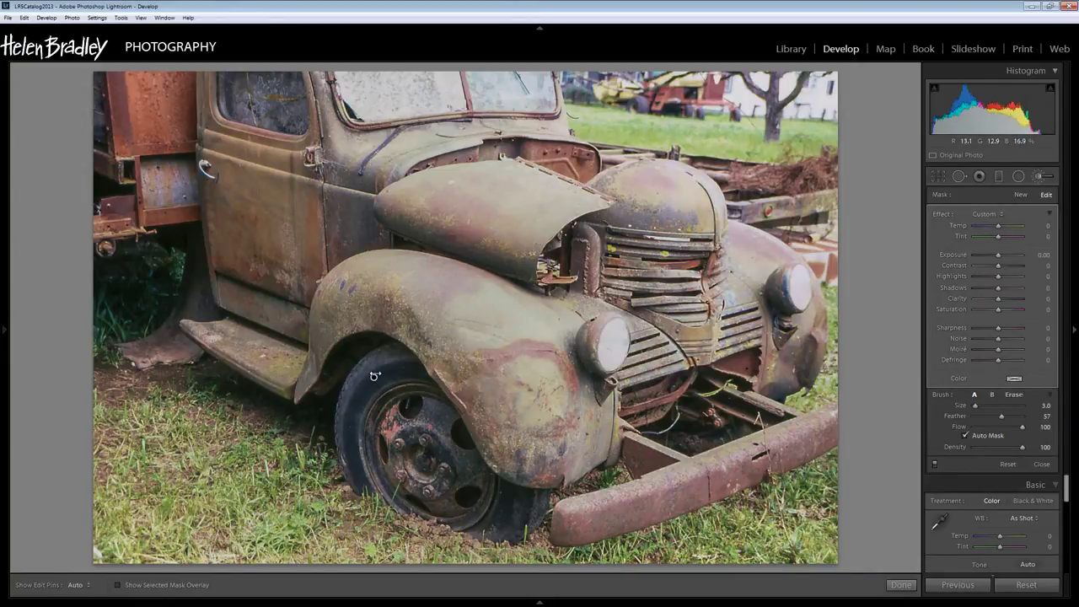
pyautogui.scroll(5, 384, 371)
pyautogui.moveTo(1003, 419); pyautogui.dragTo(998, 419)
pyautogui.press('h')
pyautogui.press('h')
pyautogui.click(118, 585)
pyautogui.press('h')
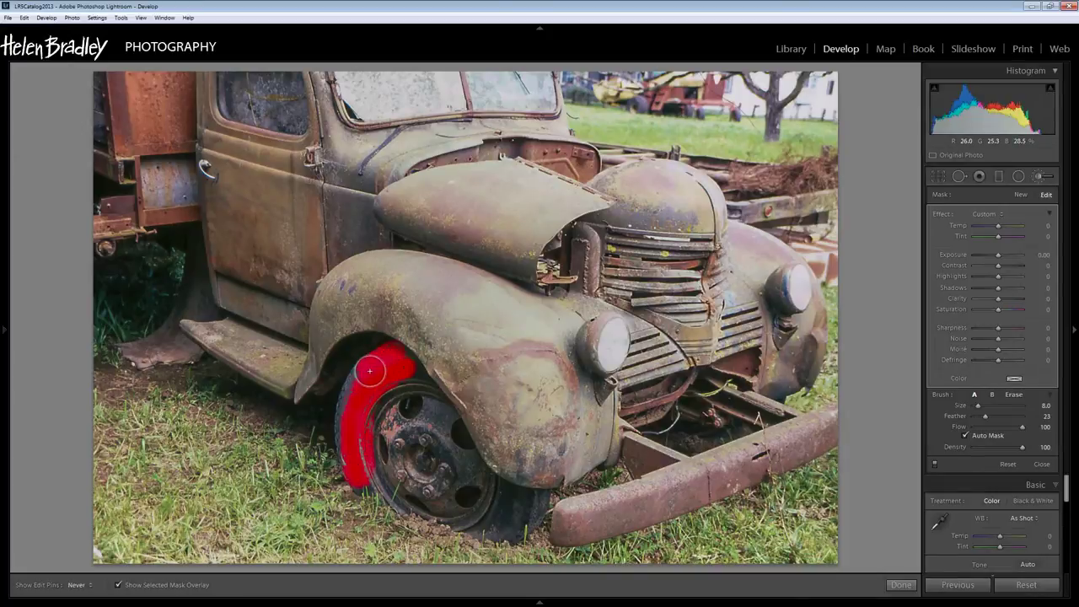
# - Paint the mask over the visible rubber of the front tyre, from beneath the fender down to the ground
pyautogui.moveTo(369, 371)
pyautogui.mouseDown()
pyautogui.moveTo(337, 441)
pyautogui.moveTo(349, 470)
pyautogui.moveTo(405, 493)
pyautogui.mouseUp()
pyautogui.press('h')
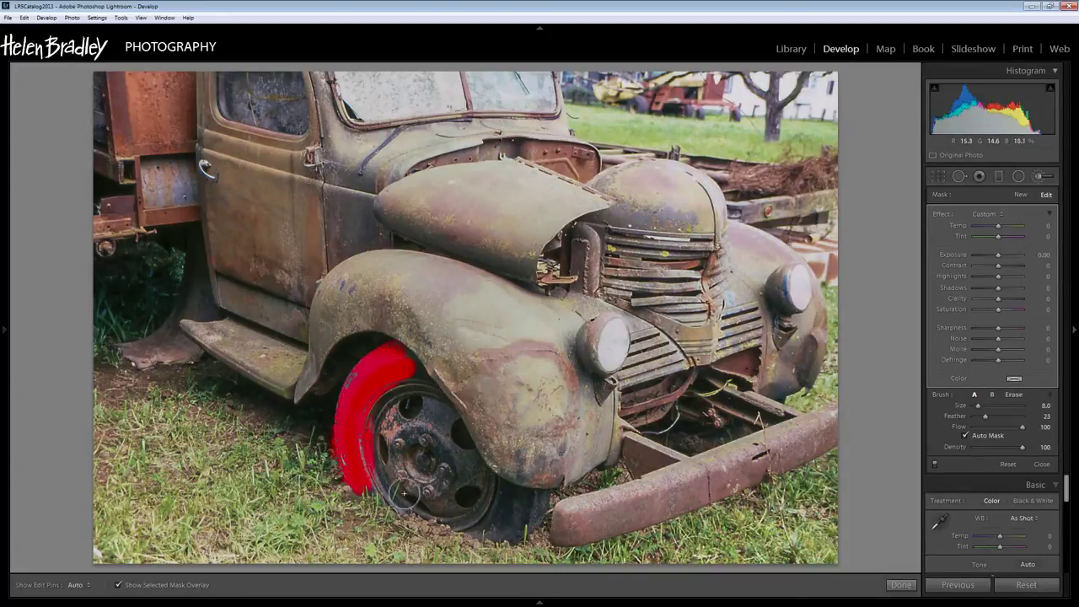
pyautogui.press('h')
pyautogui.moveTo(505, 494)
pyautogui.mouseDown()
pyautogui.moveTo(489, 529)
pyautogui.moveTo(534, 500)
pyautogui.moveTo(511, 529)
pyautogui.moveTo(497, 496)
pyautogui.mouseUp()
pyautogui.press('h')
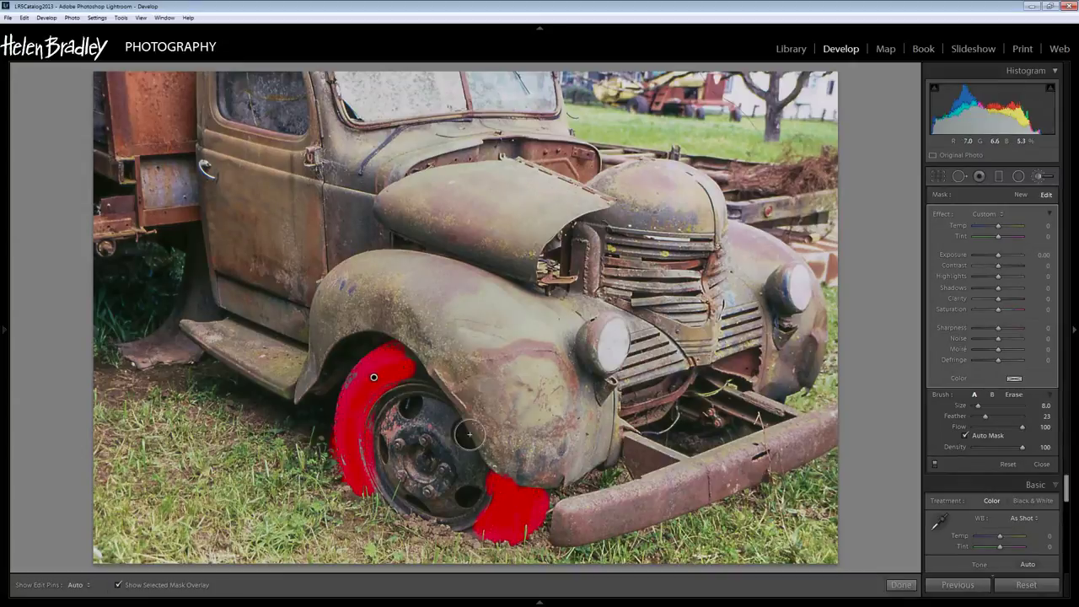
pyautogui.press('h')
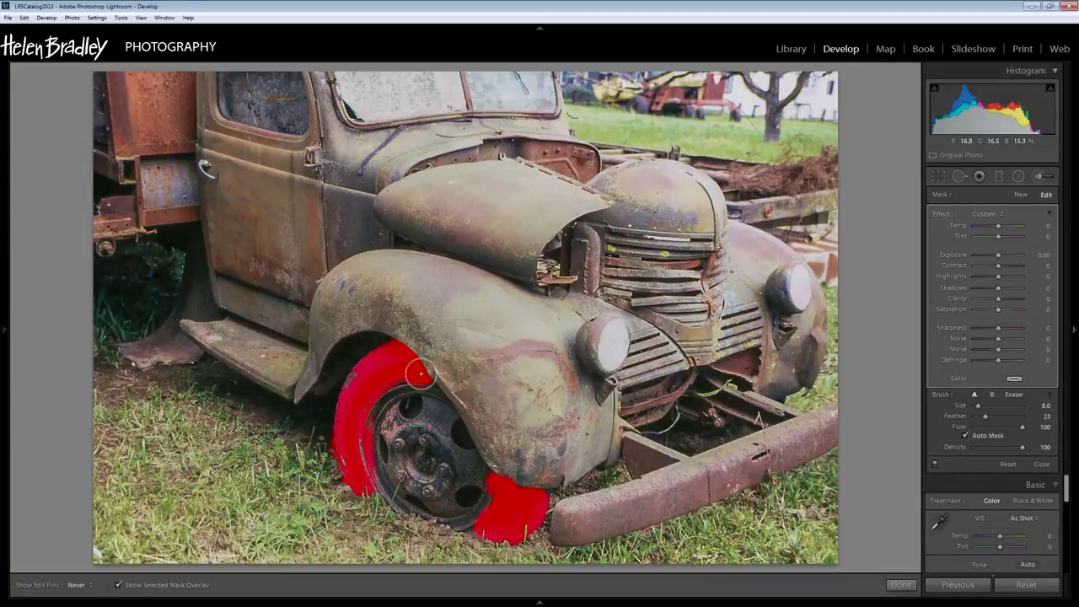
pyautogui.moveTo(421, 372)
pyautogui.mouseDown()
pyautogui.moveTo(374, 390)
pyautogui.moveTo(357, 441)
pyautogui.moveTo(365, 482)
pyautogui.mouseUp()
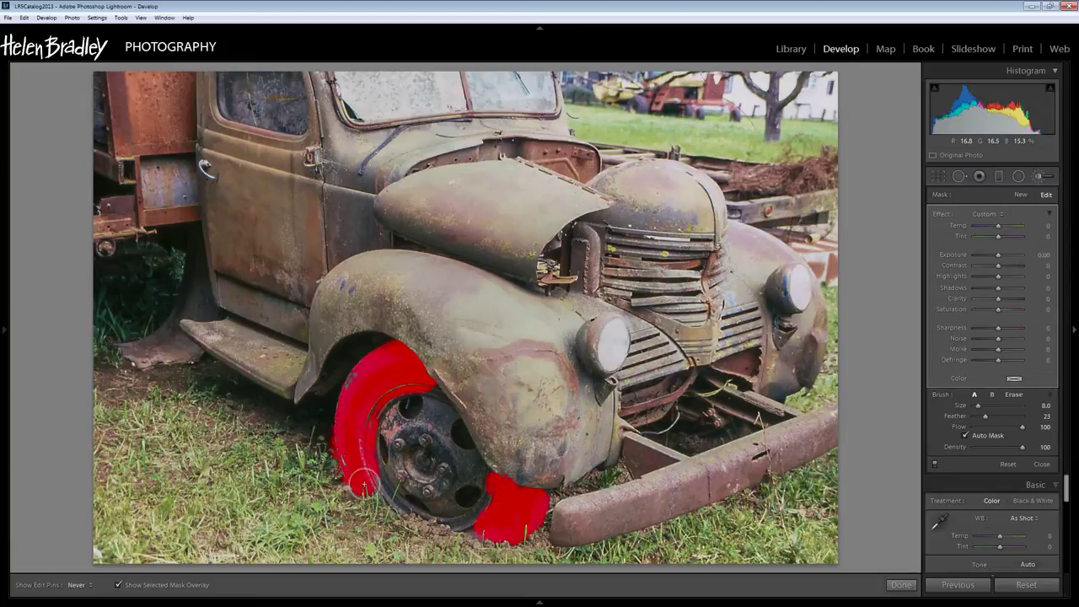
pyautogui.moveTo(489, 529)
pyautogui.mouseDown()
pyautogui.moveTo(465, 531)
pyautogui.moveTo(514, 505)
pyautogui.moveTo(437, 469)
pyautogui.moveTo(481, 472)
pyautogui.moveTo(459, 525)
pyautogui.moveTo(476, 513)
pyautogui.mouseUp()
pyautogui.press('h')
# - Erase the mask spill along the tyre's rim and grass edges with a size 3.0 eraser at feather 35
pyautogui.press('alt')
pyautogui.press('h')
pyautogui.press('h')
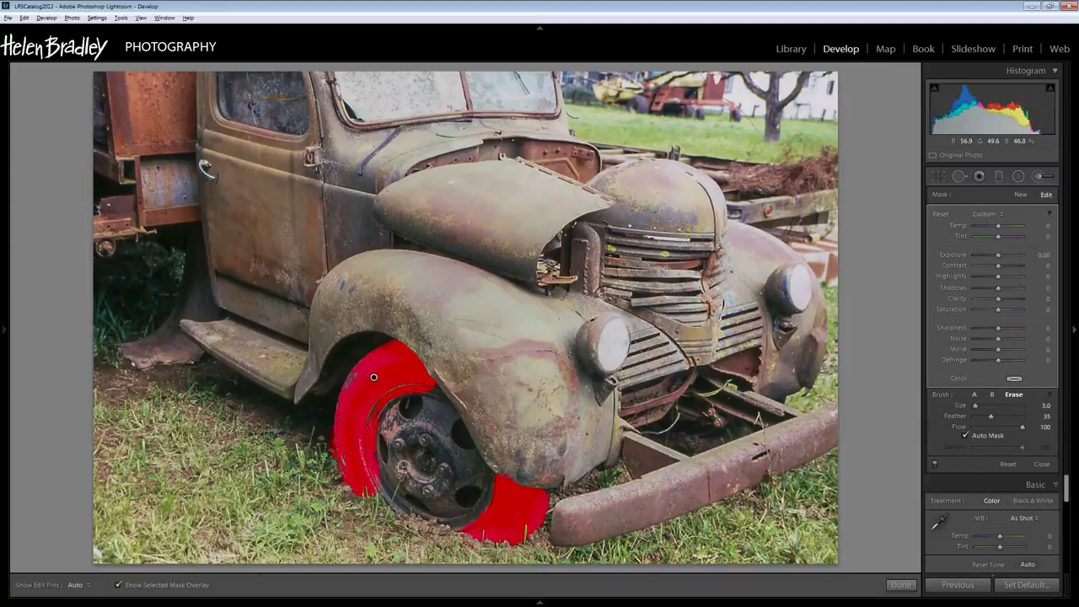
pyautogui.press('h')
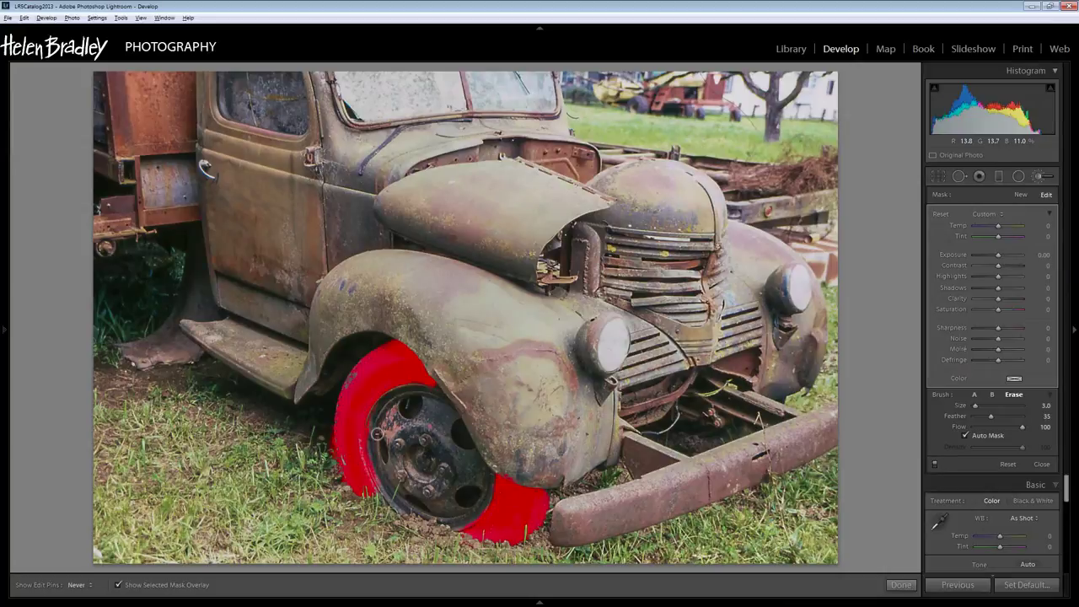
pyautogui.press('h')
pyautogui.press('alt')
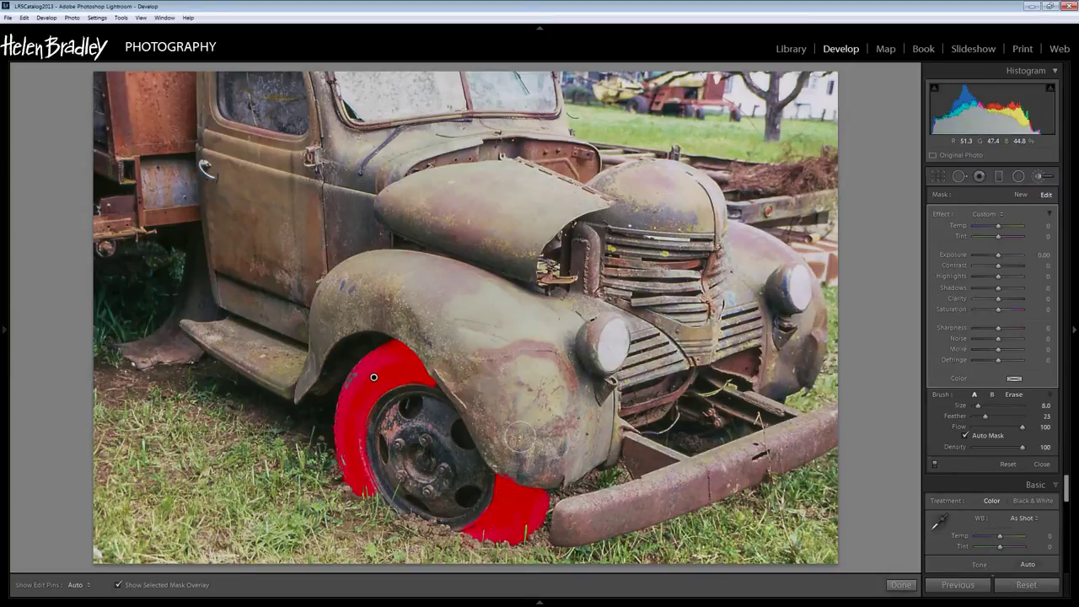
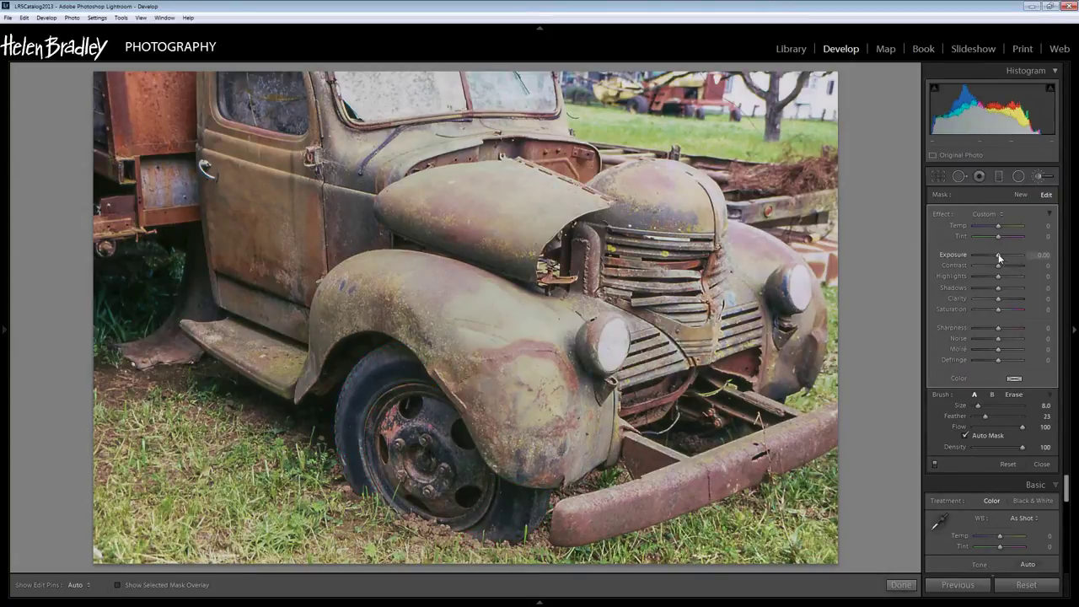
# - Hide the mask overlay, set the tyre mask's Exposure to −0.86 and Clarity to 31, and finish the brush adjustment
pyautogui.moveTo(999, 258); pyautogui.dragTo(994, 260)
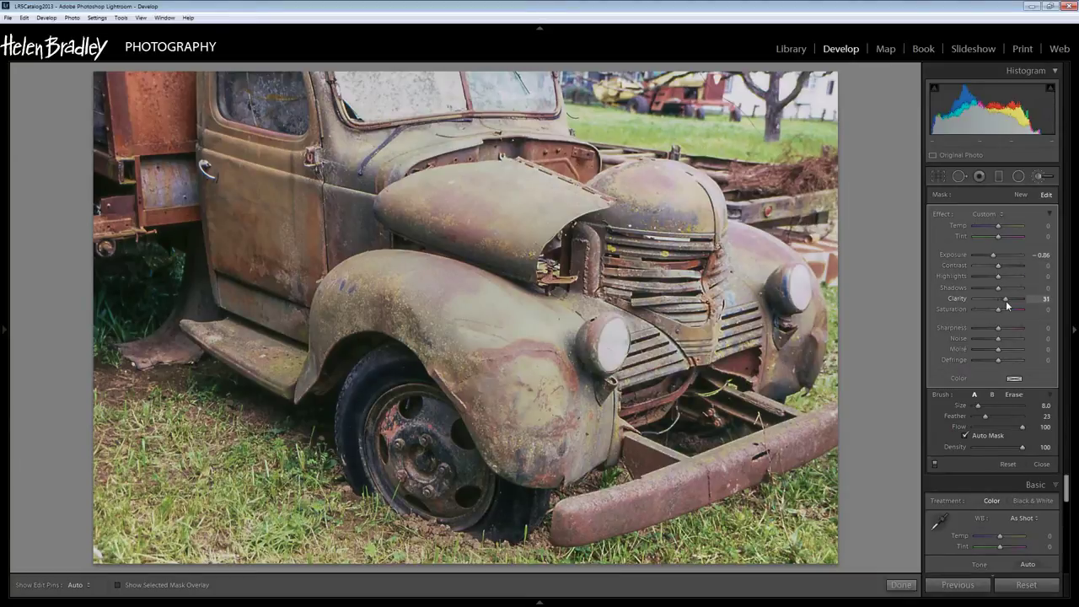
pyautogui.click(901, 587)
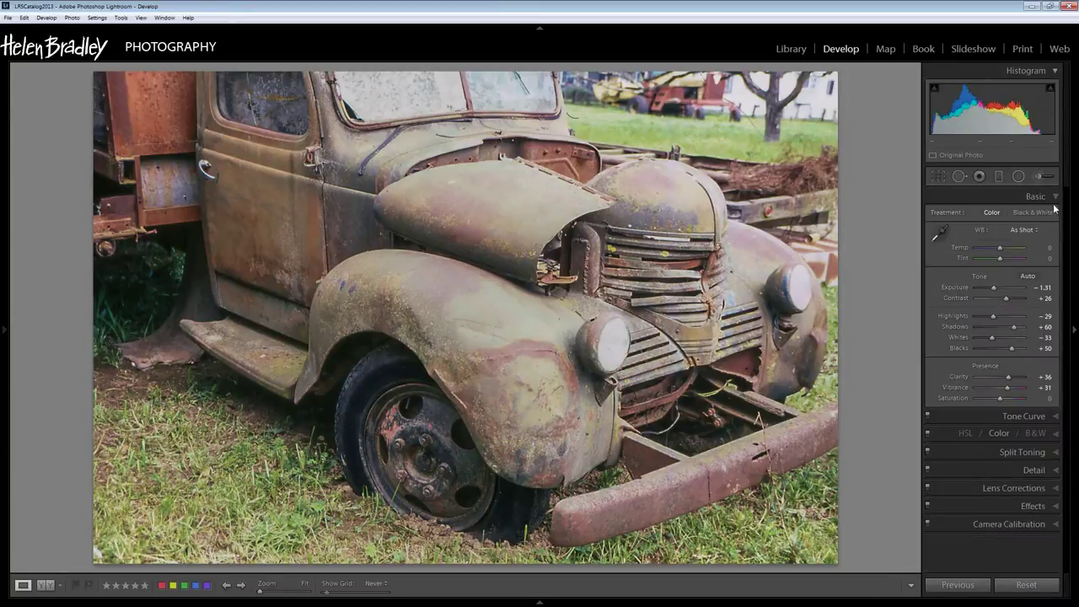
# - Paint a new Adjustment Brush mask over the white building behind the tree, with the mask overlay shown
pyautogui.click(1040, 177)
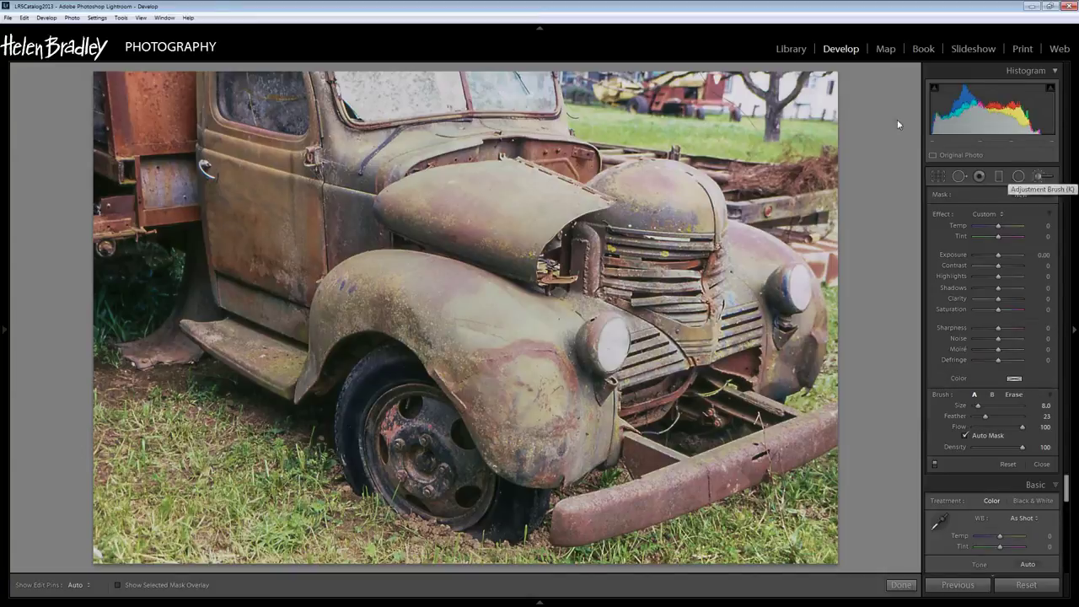
pyautogui.press('h')
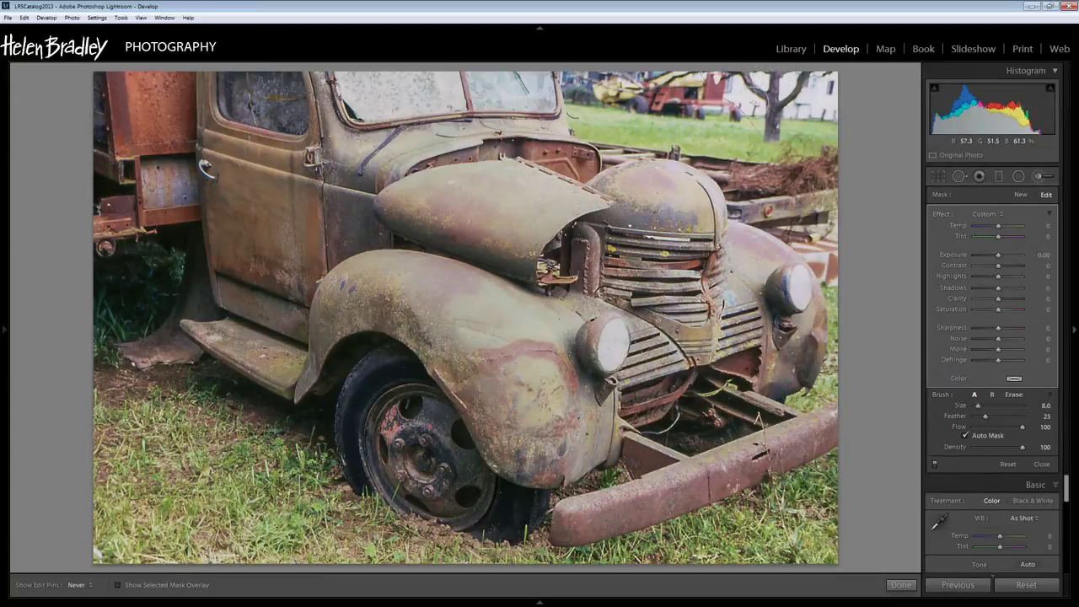
pyautogui.press('h')
pyautogui.click(118, 585)
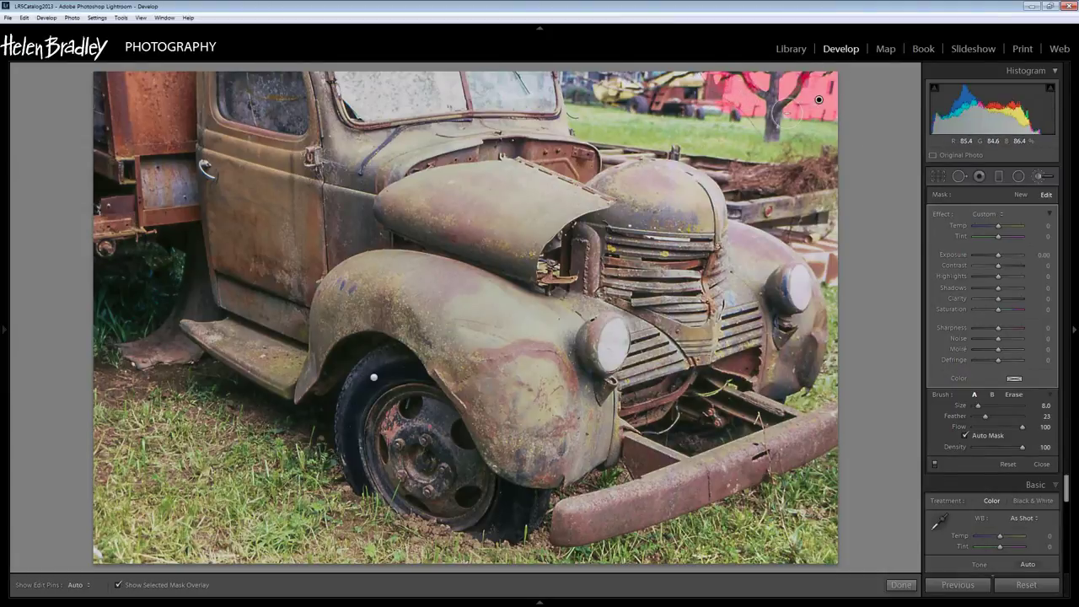
pyautogui.press('h')
pyautogui.press('h')
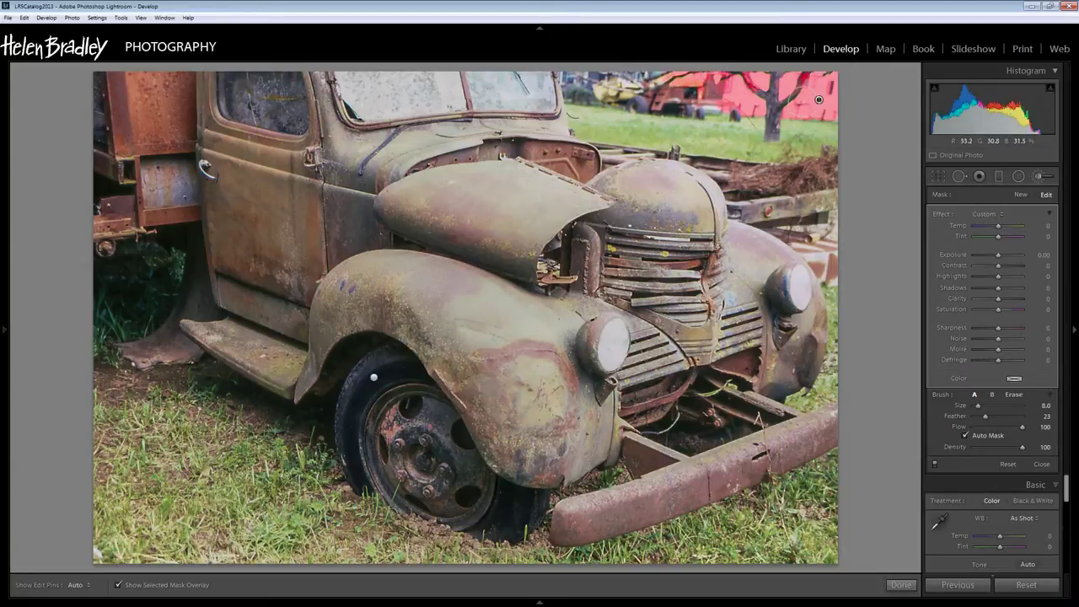
# - Hide the mask overlay, lower the Exposure of the background building's mask slightly, and finish the brush adjustment
pyautogui.click(116, 585)
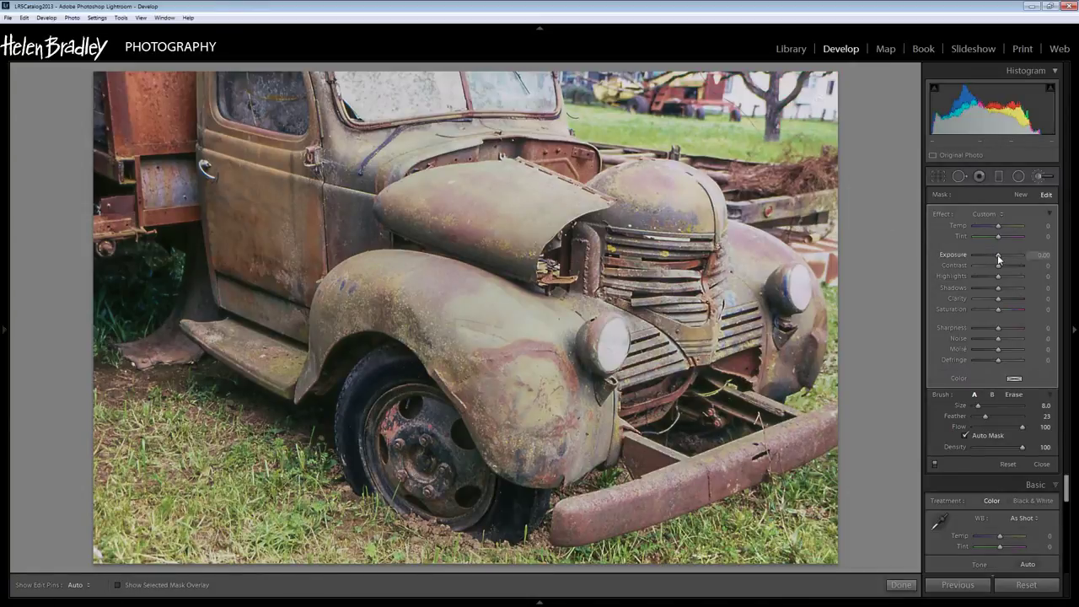
pyautogui.moveTo(998, 254); pyautogui.dragTo(996, 255)
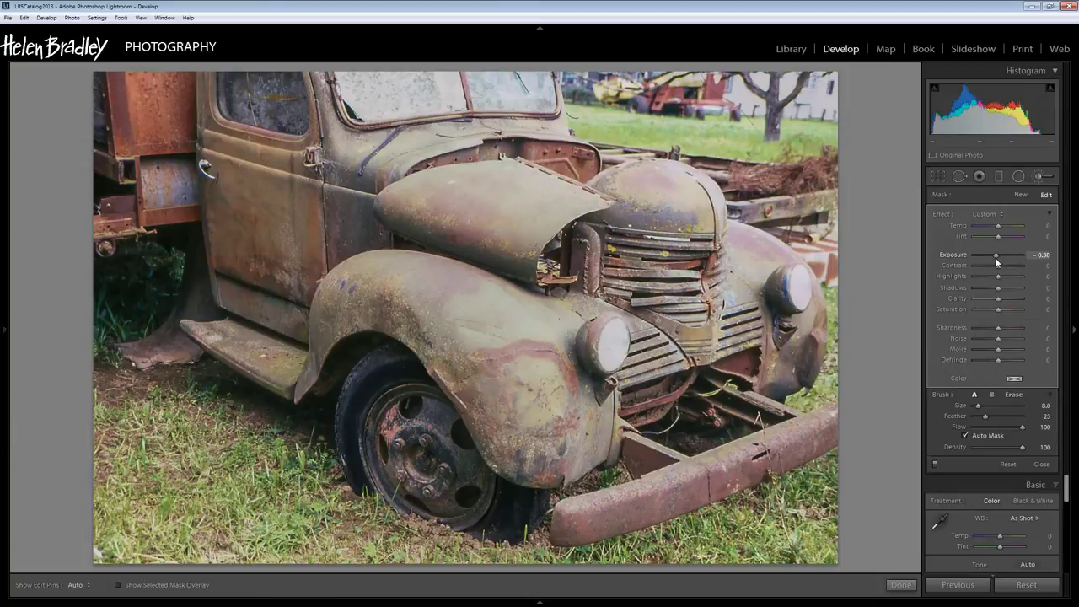
pyautogui.moveTo(995, 258); pyautogui.dragTo(994, 258)
pyautogui.click(900, 584)
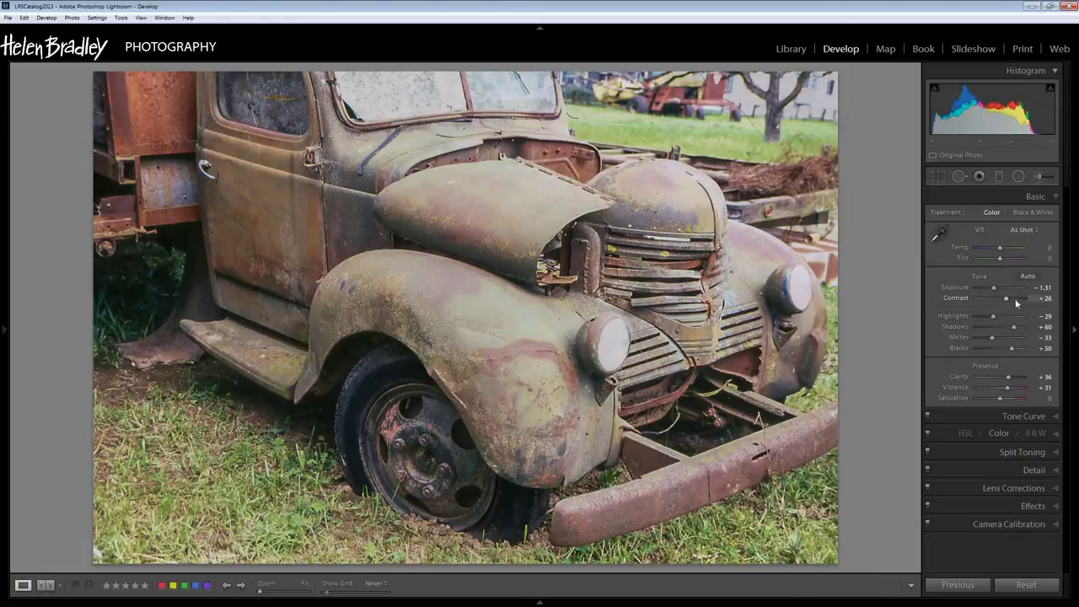
# - Paint a new Adjustment Brush mask over both panes of the truck's windscreen, with the mask overlay shown
pyautogui.click(1043, 176)
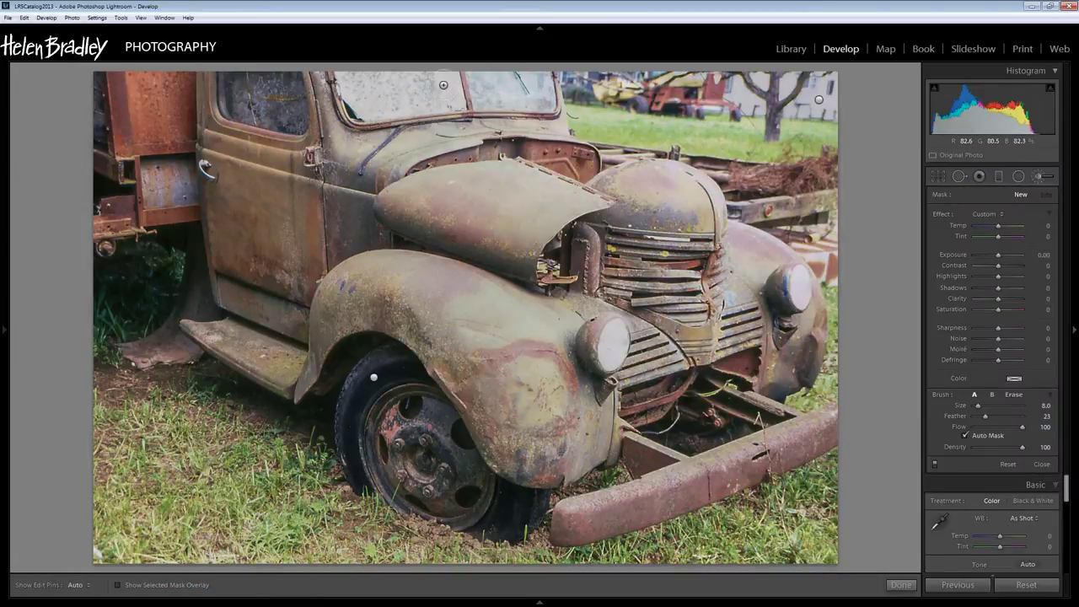
pyautogui.click(117, 585)
pyautogui.click(358, 89)
pyautogui.press('h')
pyautogui.moveTo(341, 84)
pyautogui.mouseDown()
pyautogui.moveTo(424, 76)
pyautogui.moveTo(450, 91)
pyautogui.moveTo(444, 103)
pyautogui.moveTo(362, 105)
pyautogui.moveTo(349, 95)
pyautogui.moveTo(455, 105)
pyautogui.moveTo(476, 78)
pyautogui.moveTo(537, 84)
pyautogui.mouseUp()
pyautogui.press('h')
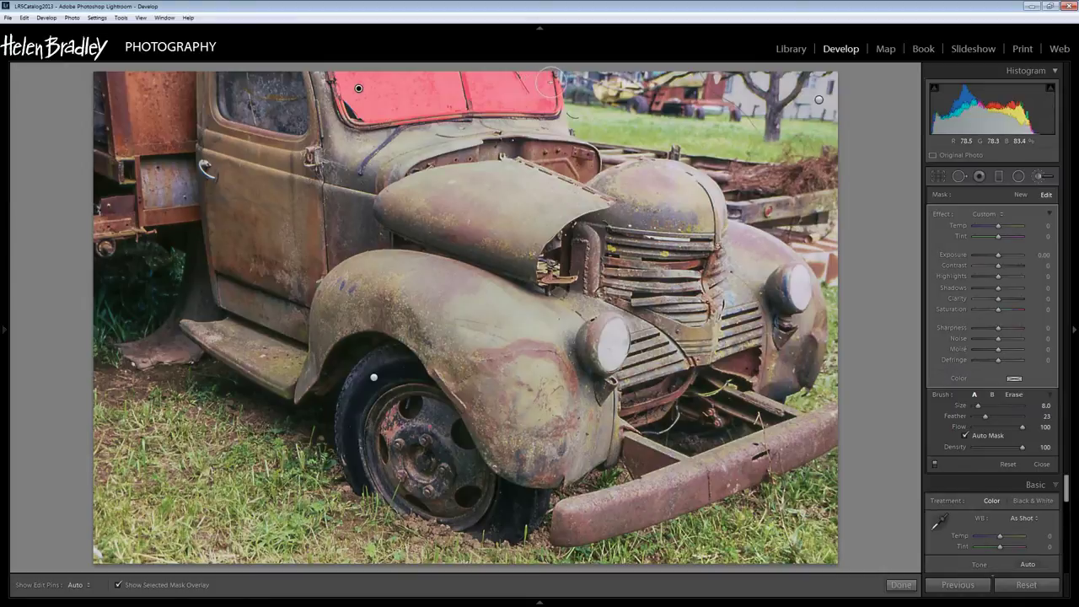
# - Check the edges of the windscreen mask with the edit pins hidden and the brush temporarily switched to Erase
pyautogui.press('h')
pyautogui.press('alt')
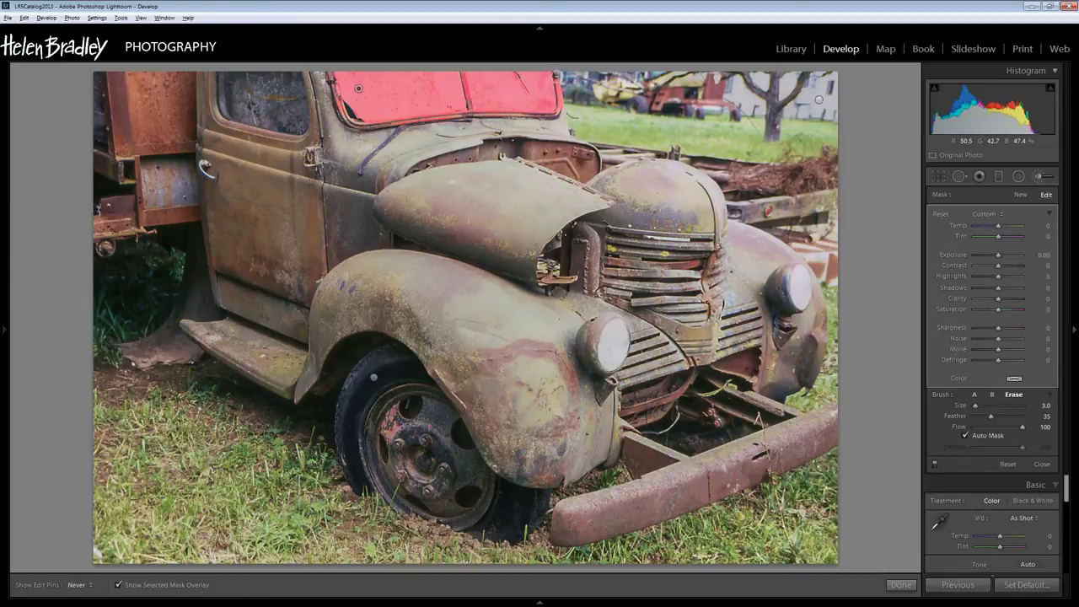
pyautogui.press('h')
pyautogui.press('h')
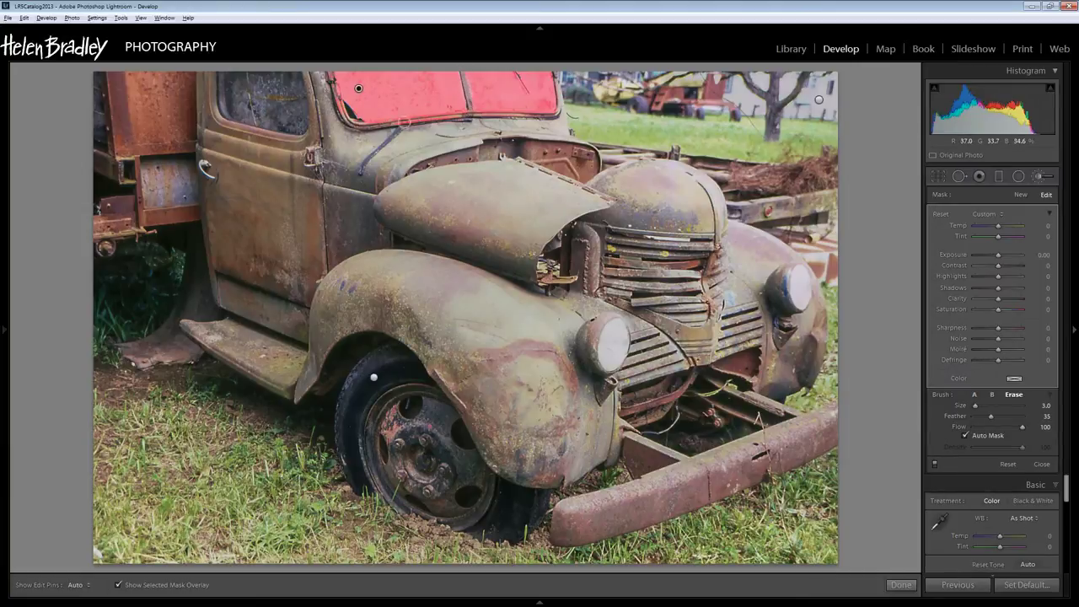
pyautogui.press('h')
pyautogui.press('alt')
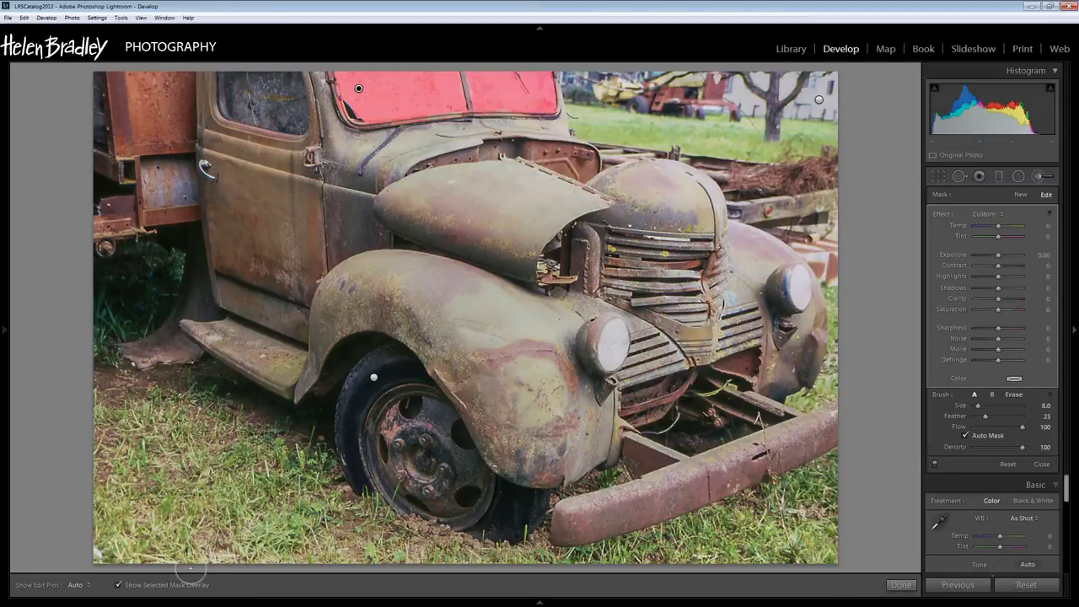
# - Hide the mask overlay, set the windscreen mask's Exposure to −0.19, Contrast −29, Highlights −12 and Saturation 10, raise Clarity above 12, and finish the brush adjustment
pyautogui.click(118, 585)
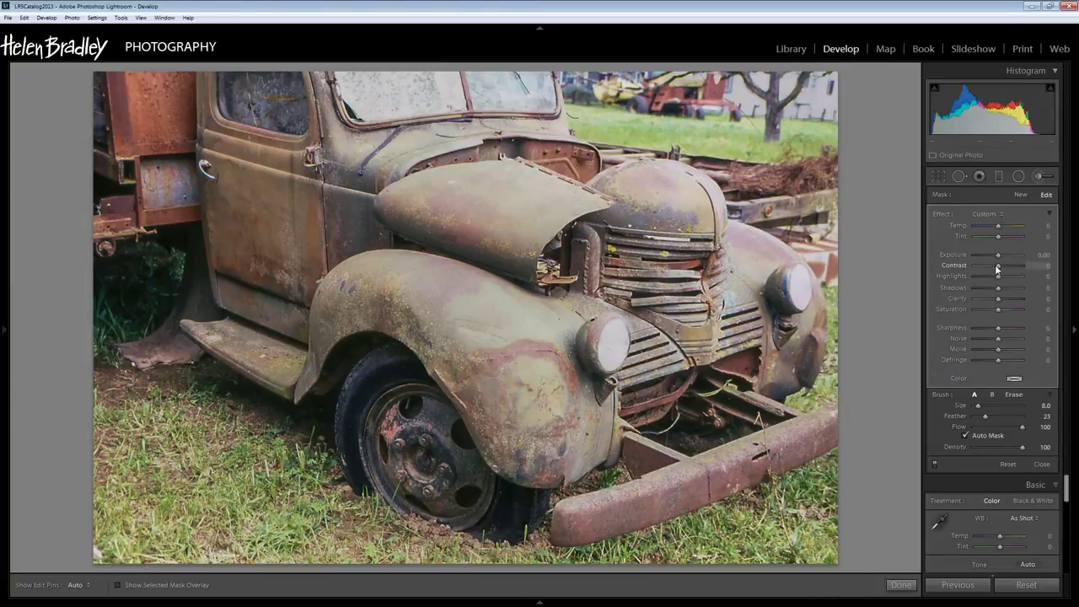
pyautogui.moveTo(1006, 266)
pyautogui.mouseDown()
pyautogui.moveTo(983, 271)
pyautogui.moveTo(997, 260)
pyautogui.mouseUp()
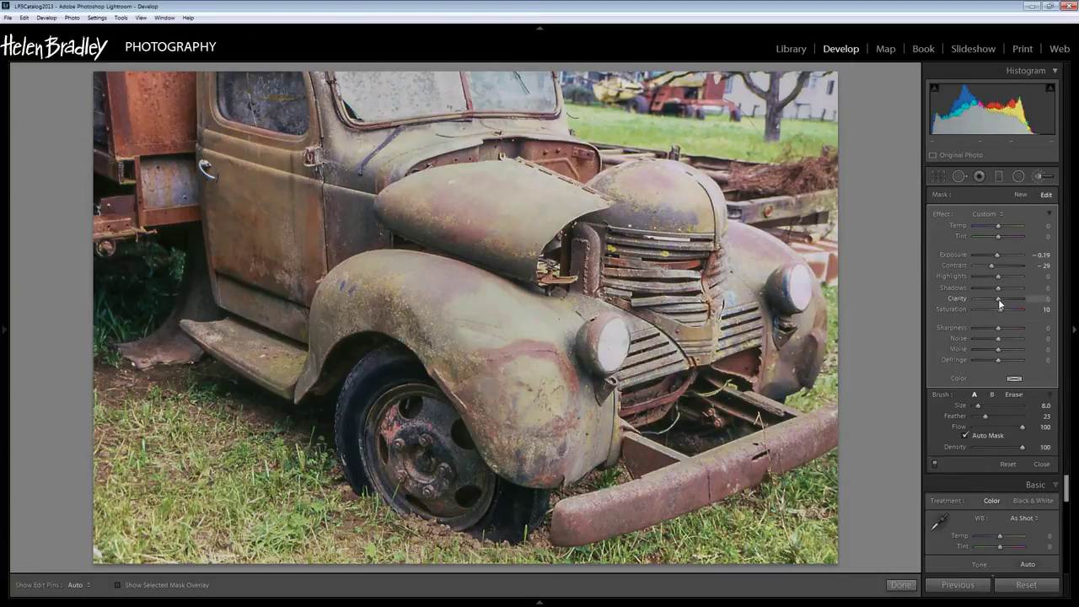
pyautogui.moveTo(996, 301); pyautogui.dragTo(950, 291)
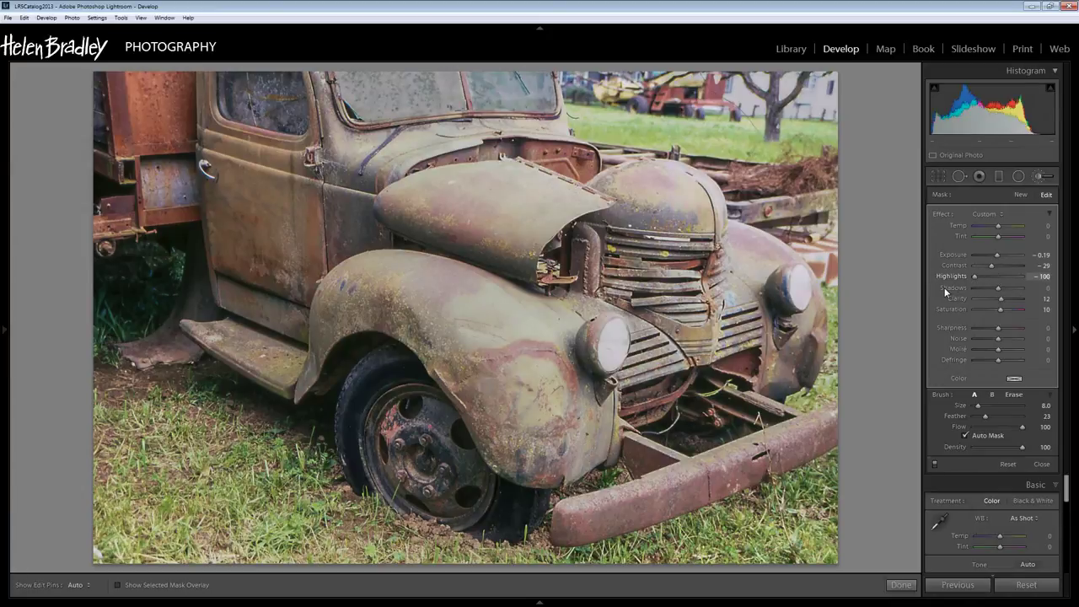
pyautogui.doubleClick(973, 283)
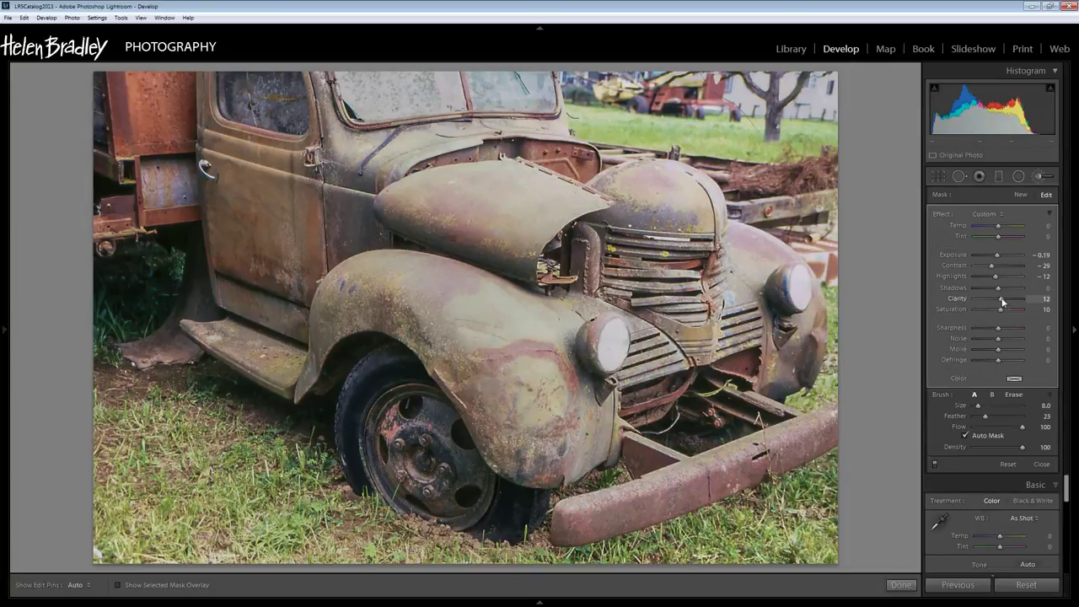
pyautogui.moveTo(1003, 298); pyautogui.dragTo(1009, 301)
pyautogui.click(900, 585)
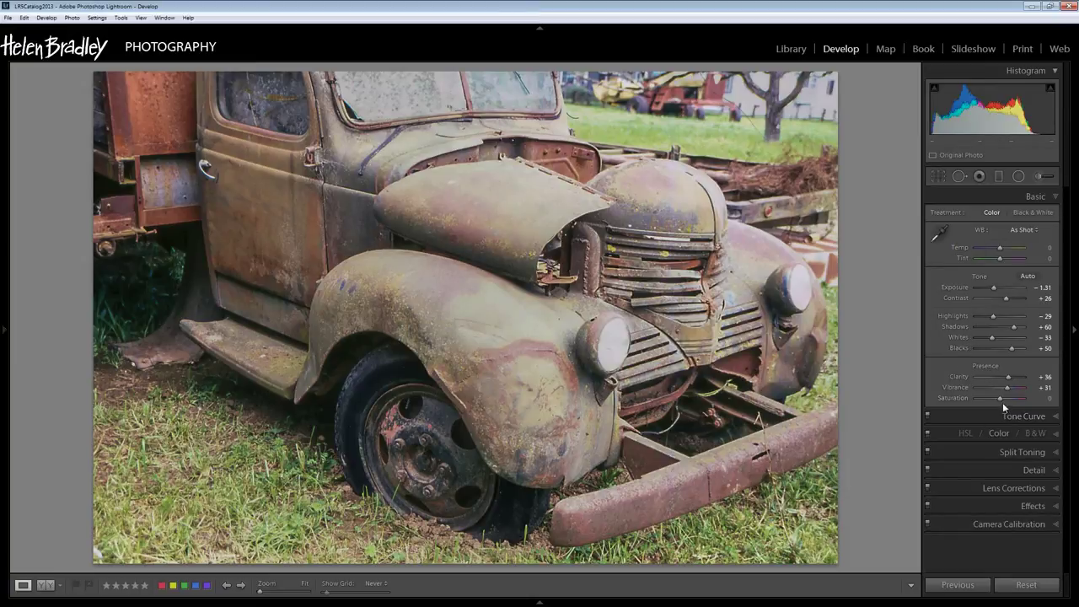
# - Raise the whole photo's Saturation slightly in the Basic Presence adjustments
pyautogui.moveTo(996, 397); pyautogui.dragTo(1001, 398)
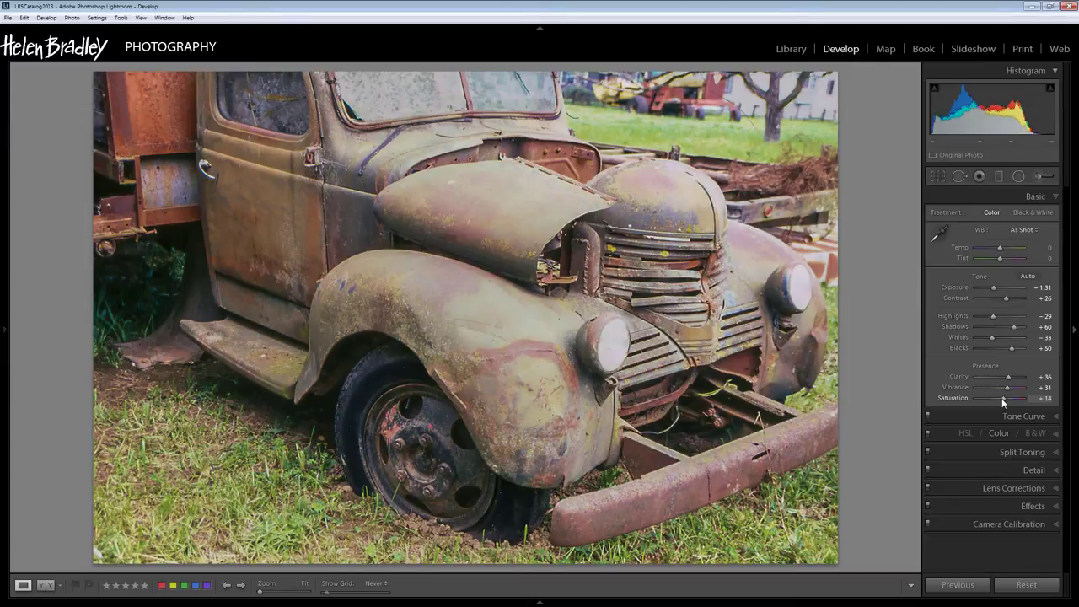
pyautogui.moveTo(1002, 398); pyautogui.dragTo(1004, 398)
# - Set the Saturation of the yellow colour range to −29 and compare the photo with its original unedited version
pyautogui.click(998, 434)
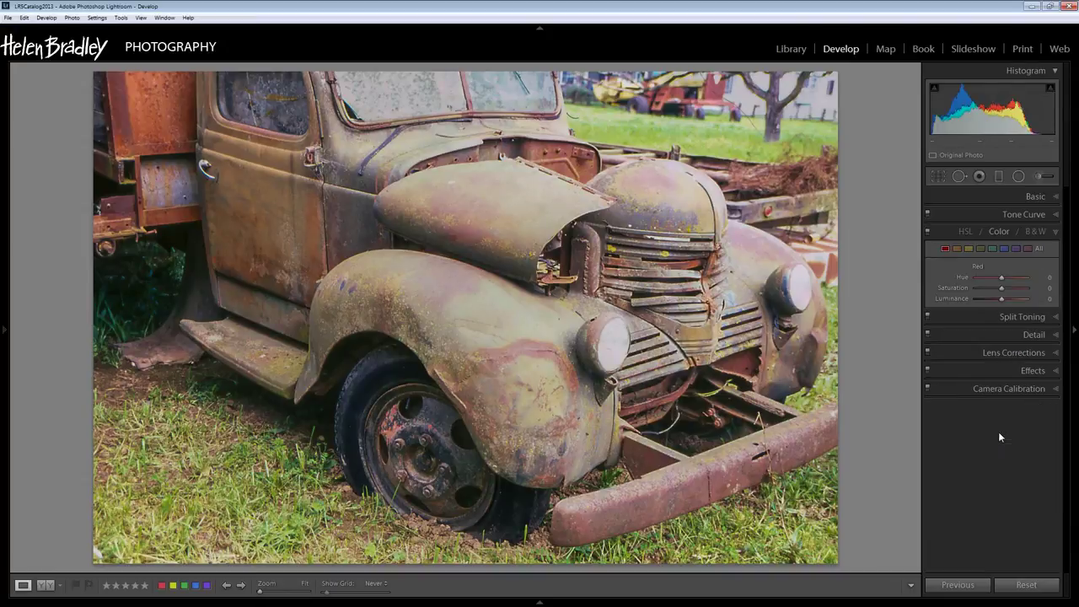
pyautogui.click(982, 248)
pyautogui.click(970, 250)
pyautogui.moveTo(1003, 291); pyautogui.dragTo(994, 289)
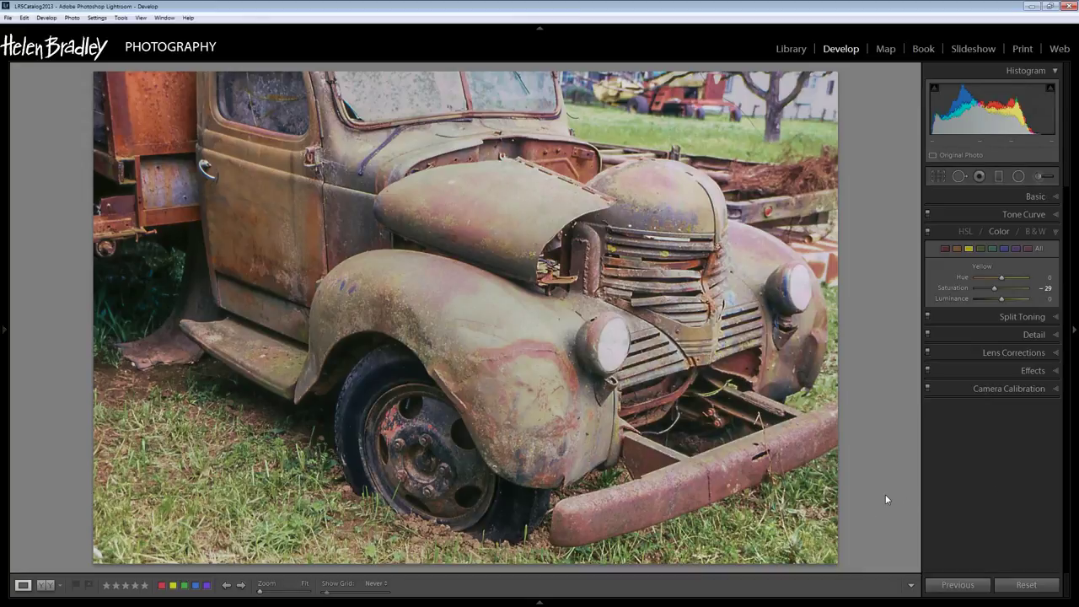
pyautogui.press('\\')
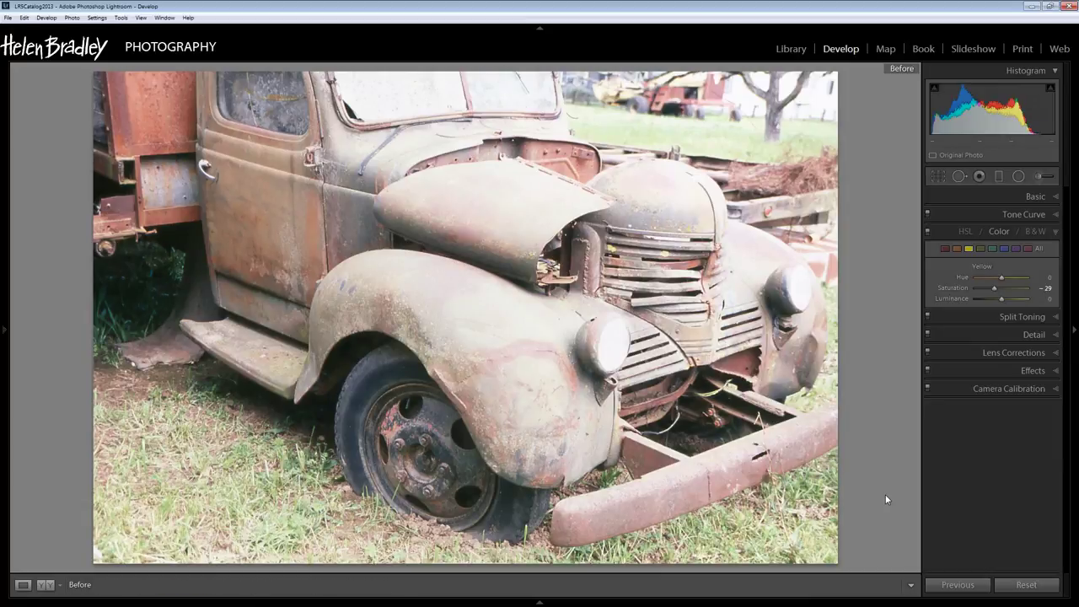
pyautogui.press('\\')
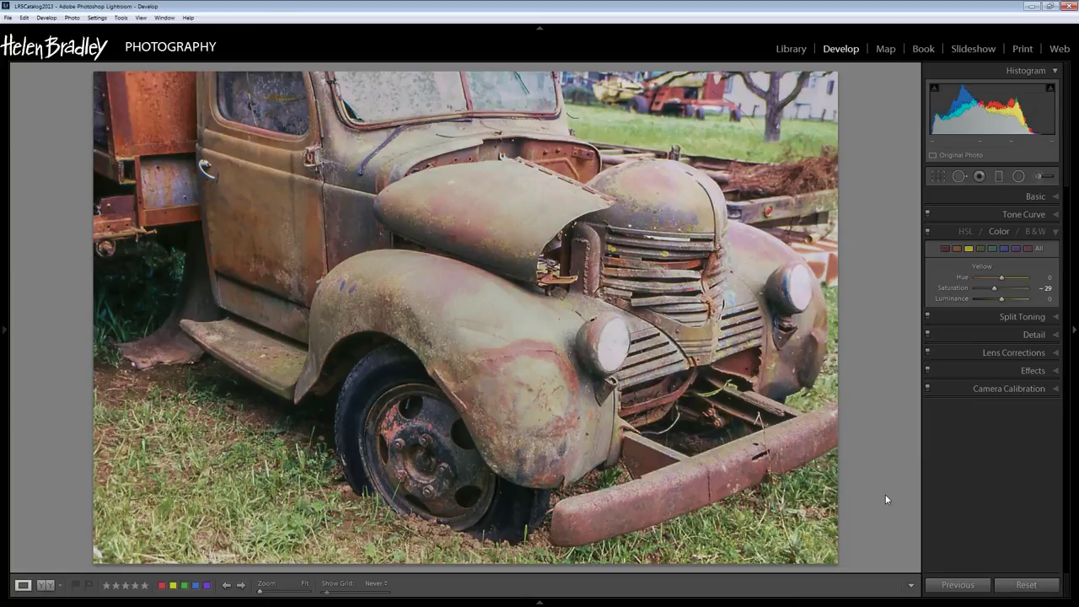